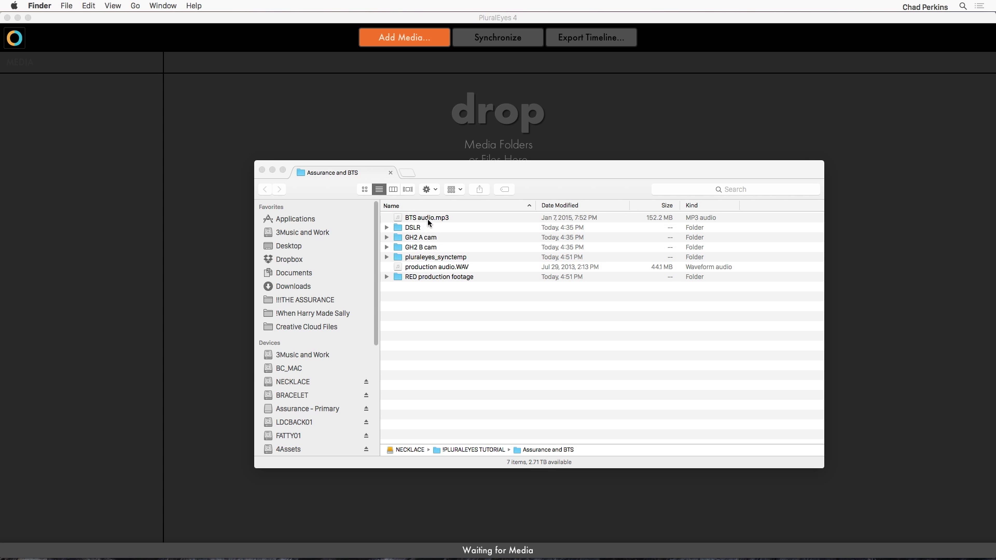
left_click(427, 218)
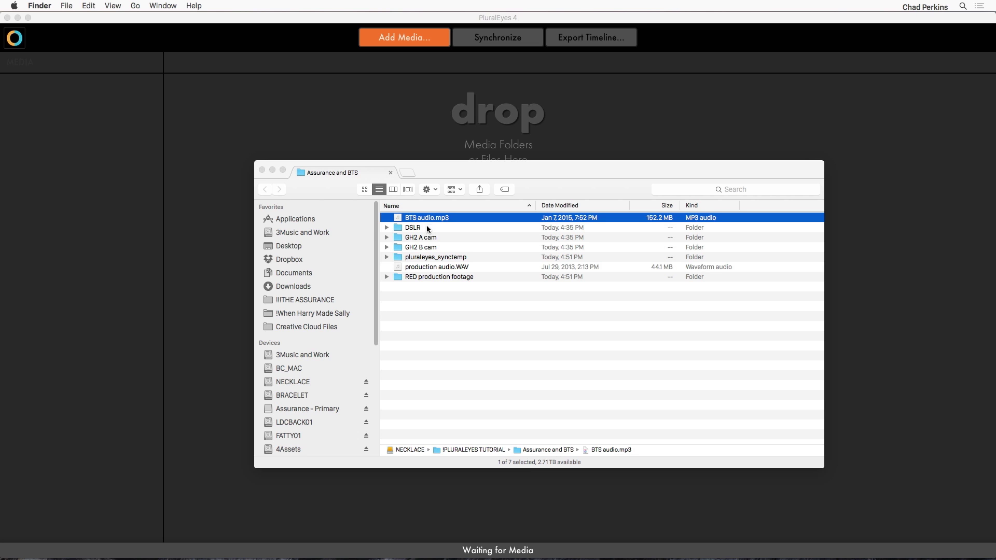
left_click(427, 268)
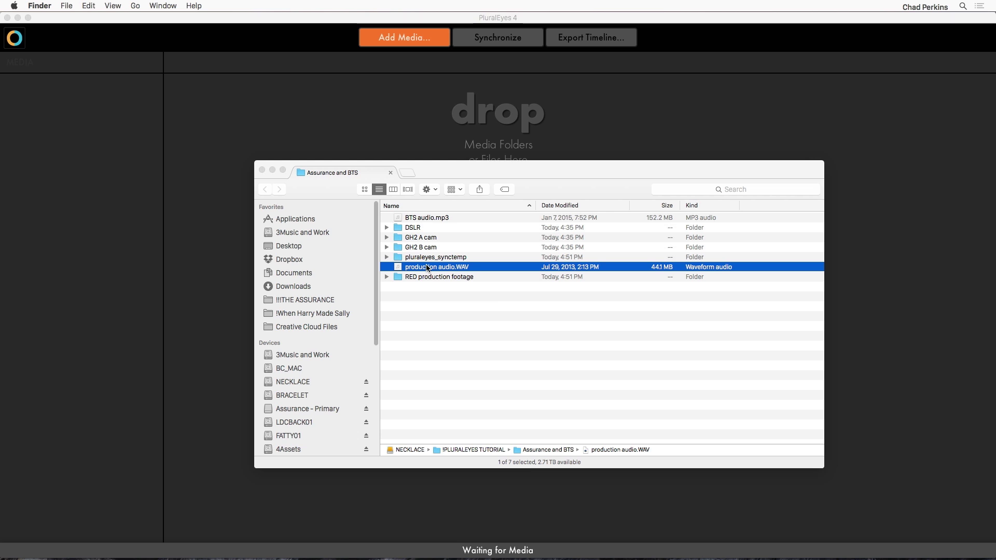
left_click(386, 277)
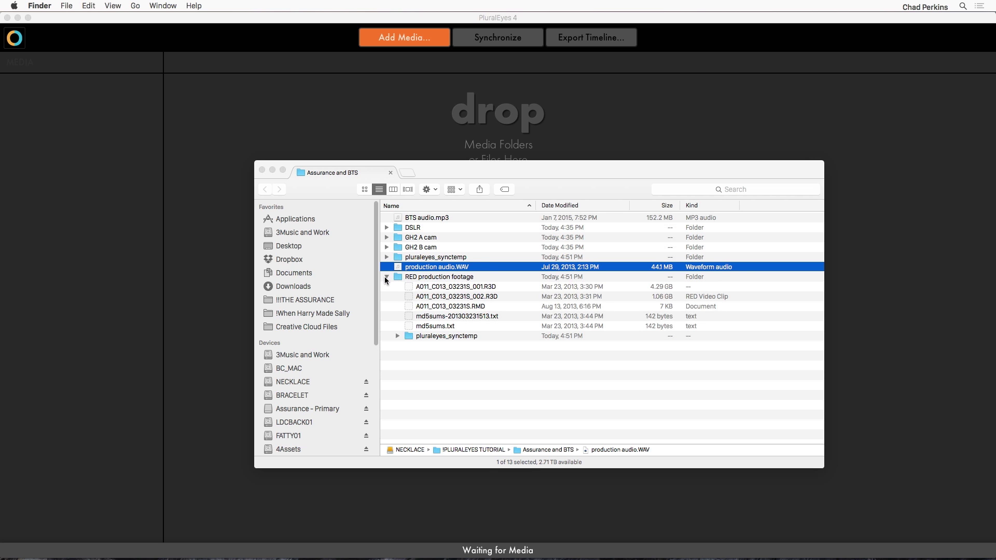
left_click(387, 277)
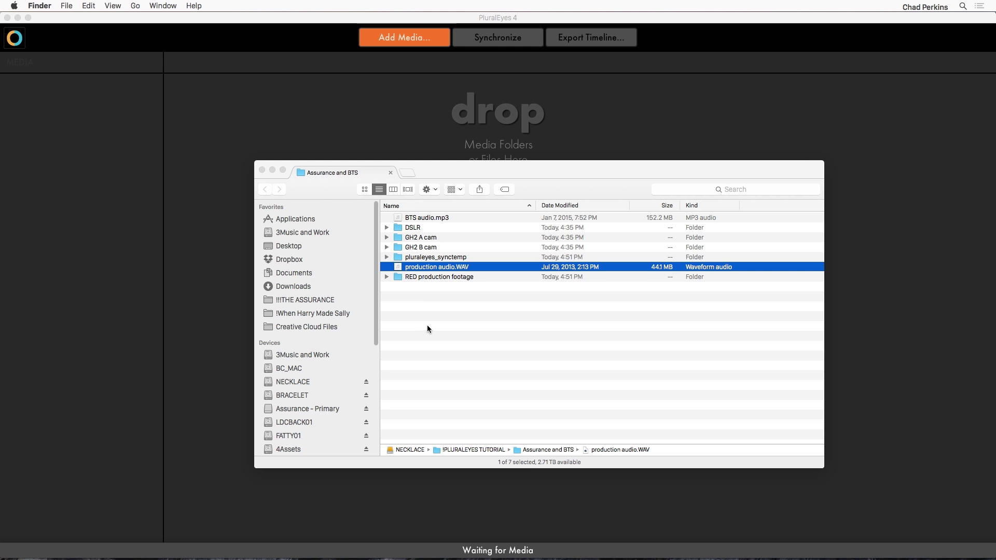
Drop all seven TEMP_ERASE items into PluralEyes and synchronize the resulting 25 clips
left_click_drag(427, 328, 219, 166)
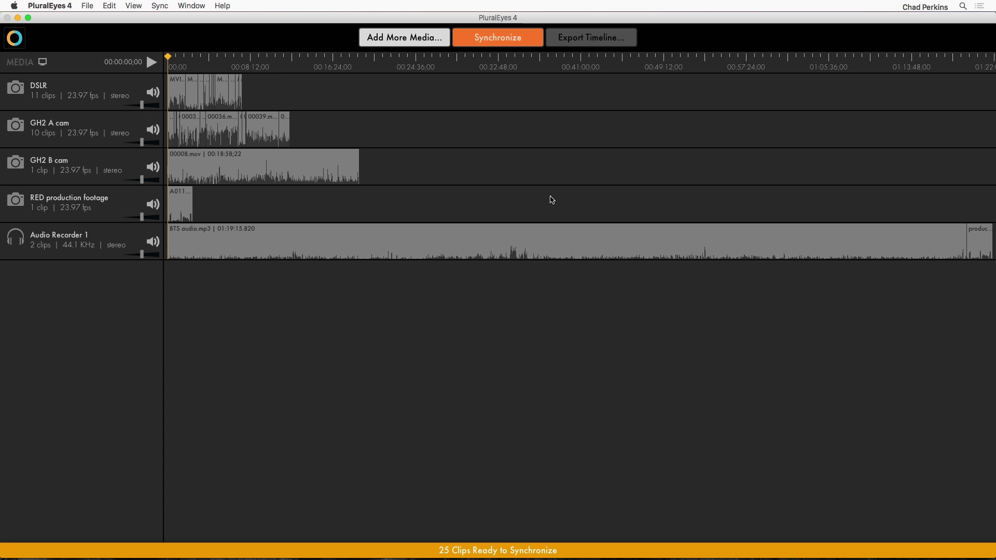
left_click(498, 37)
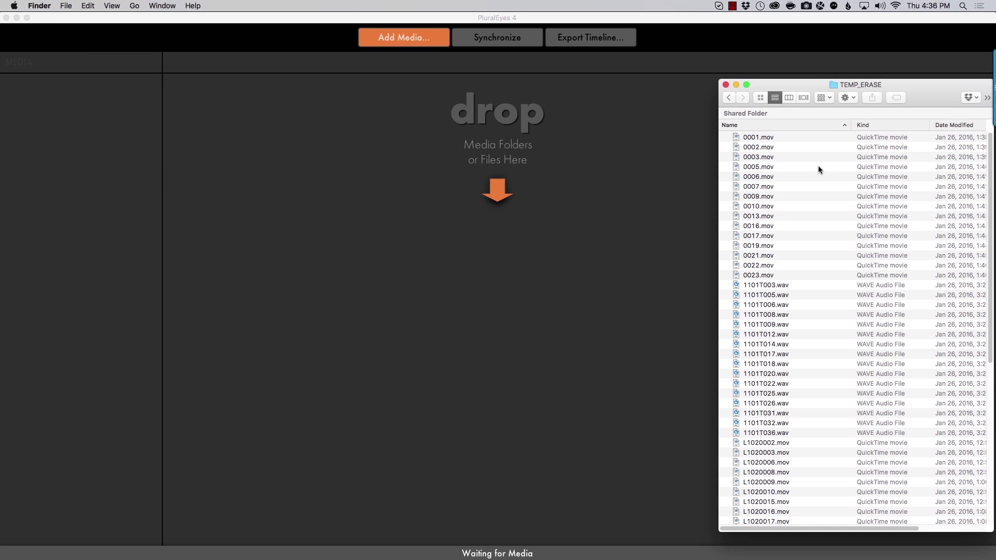
Add every TEMP_ERASE file to the Assurance project and synchronize the new clips
key("super+a")
left_click_drag(818, 169, 553, 176)
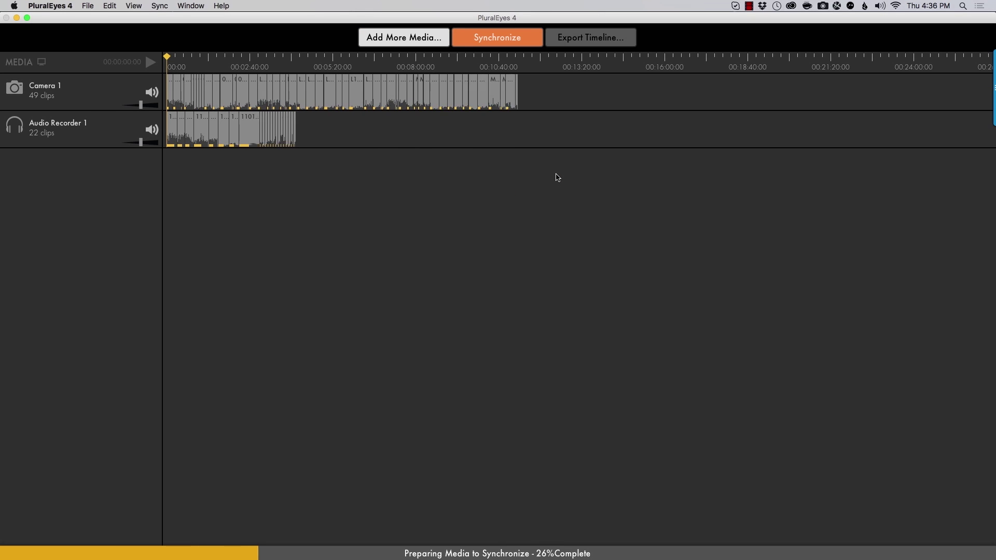
left_click(501, 37)
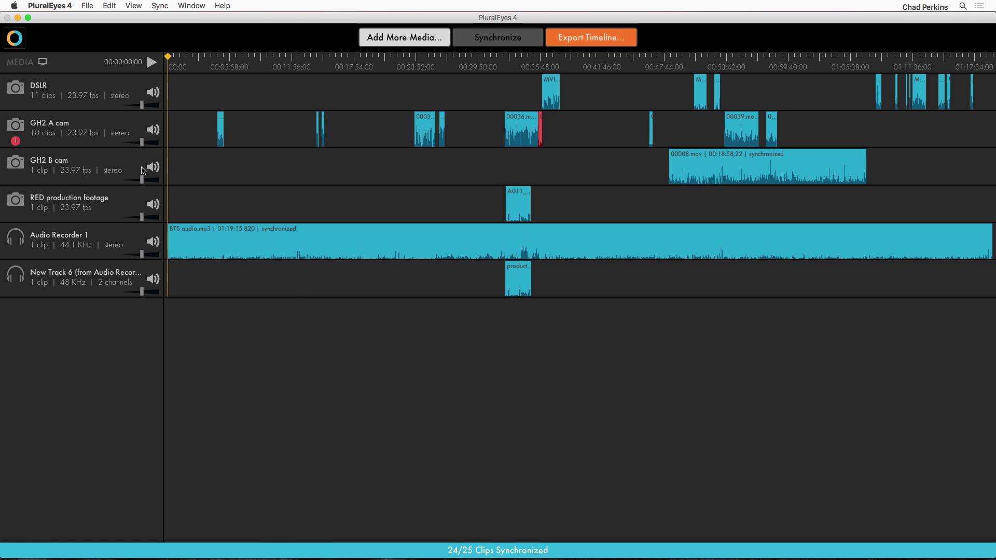
Show the viewer and select GH2 A cam clip 00034.mov near 00:24:25
left_click(42, 62)
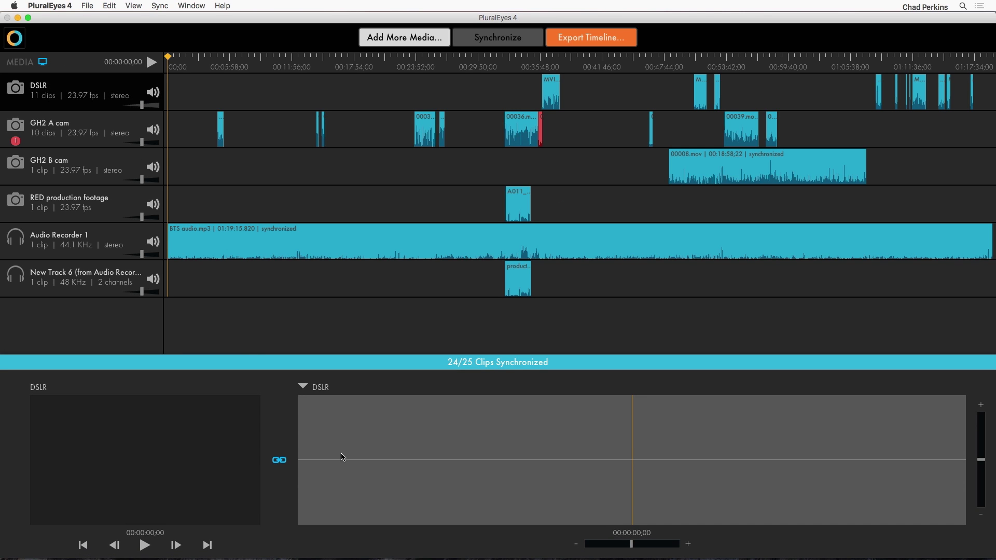
left_click(422, 106)
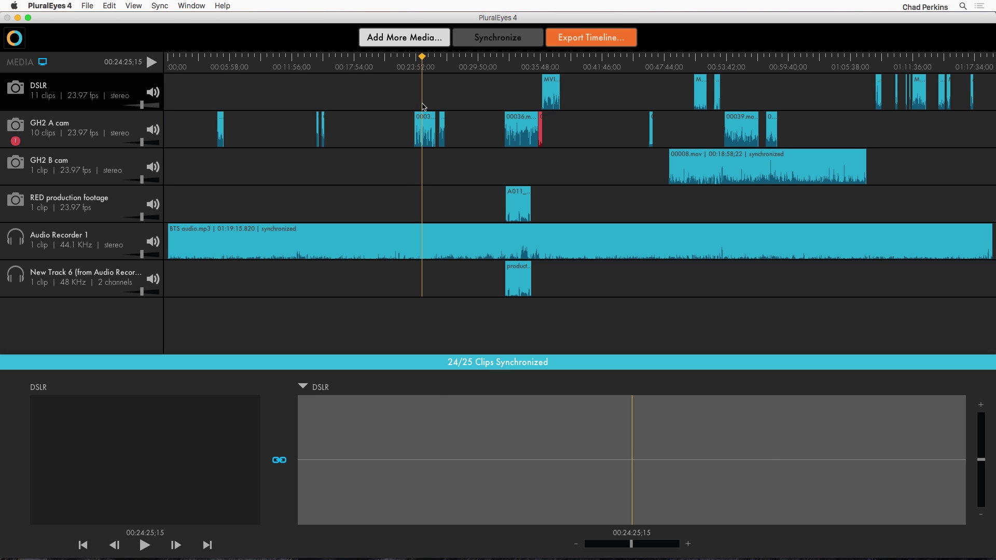
left_click(424, 135)
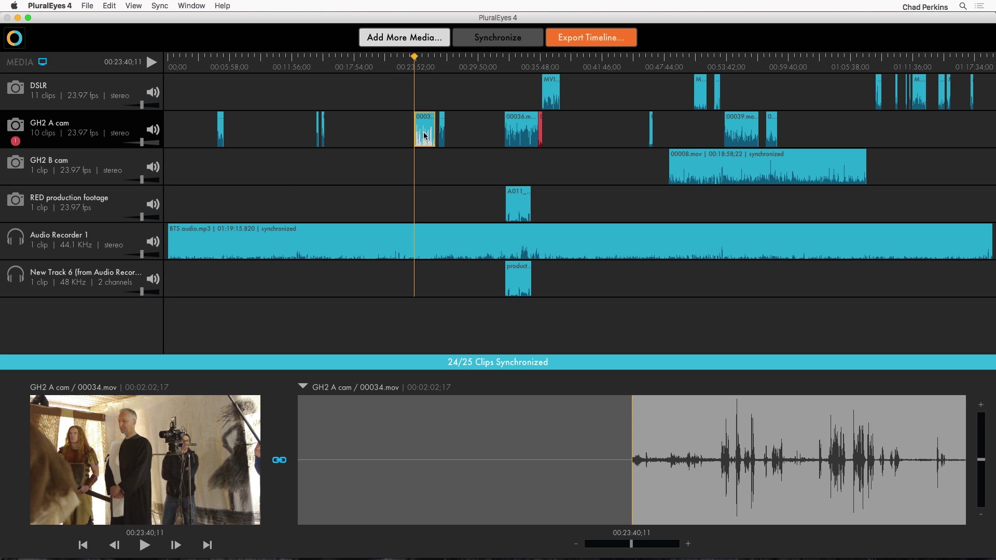
Compare the clip's waveform against Audio Recorder 1 and enlarge the waveform height
left_click(304, 387)
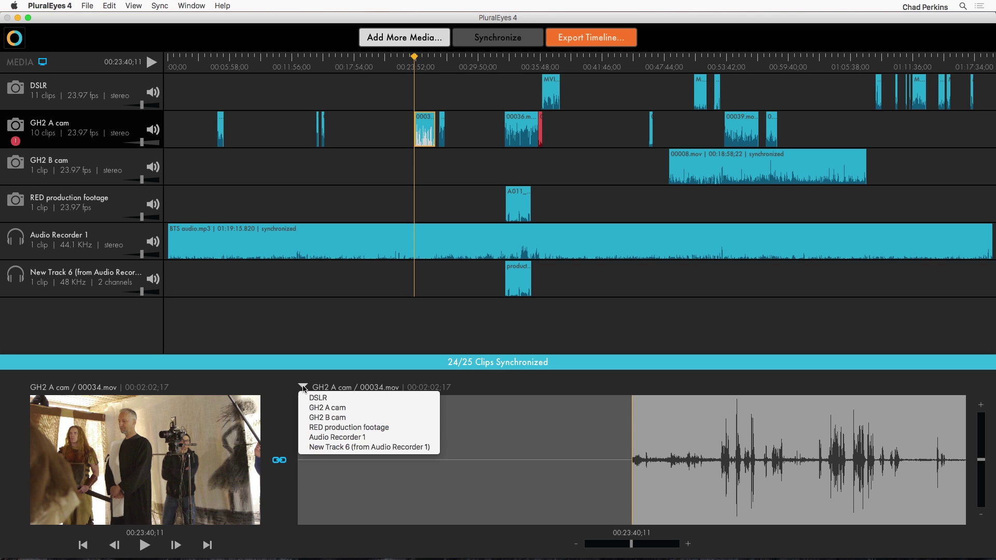
left_click(340, 437)
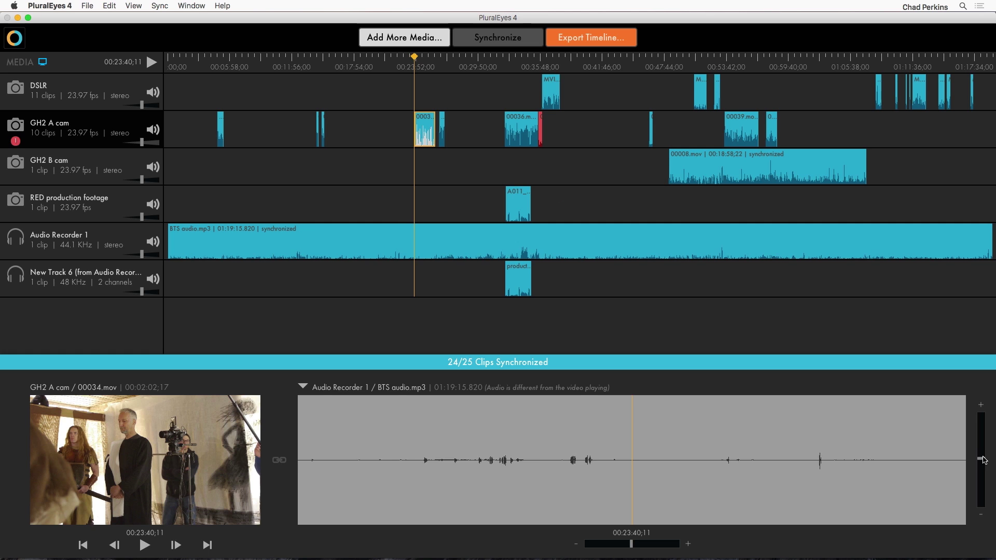
left_click_drag(986, 462, 987, 423)
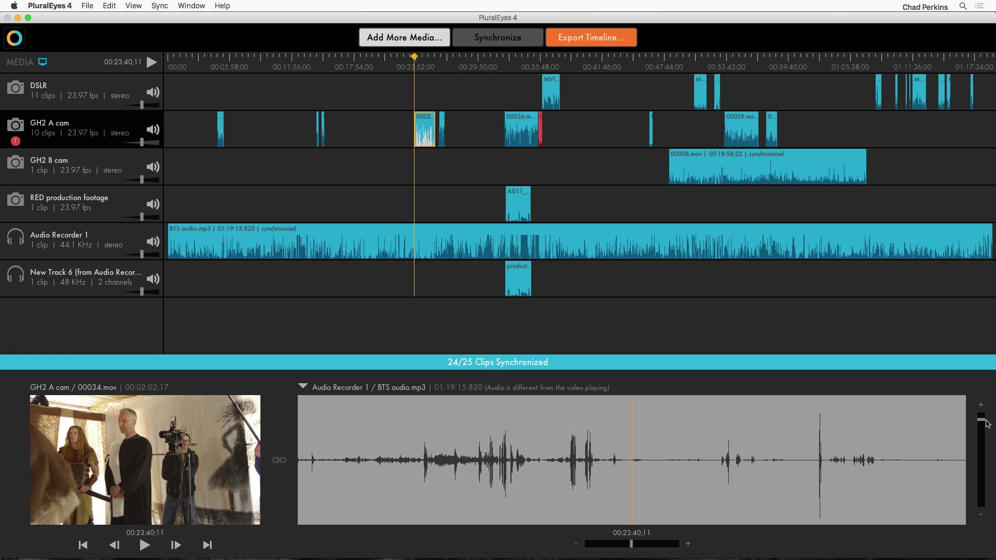
left_click_drag(986, 421, 986, 418)
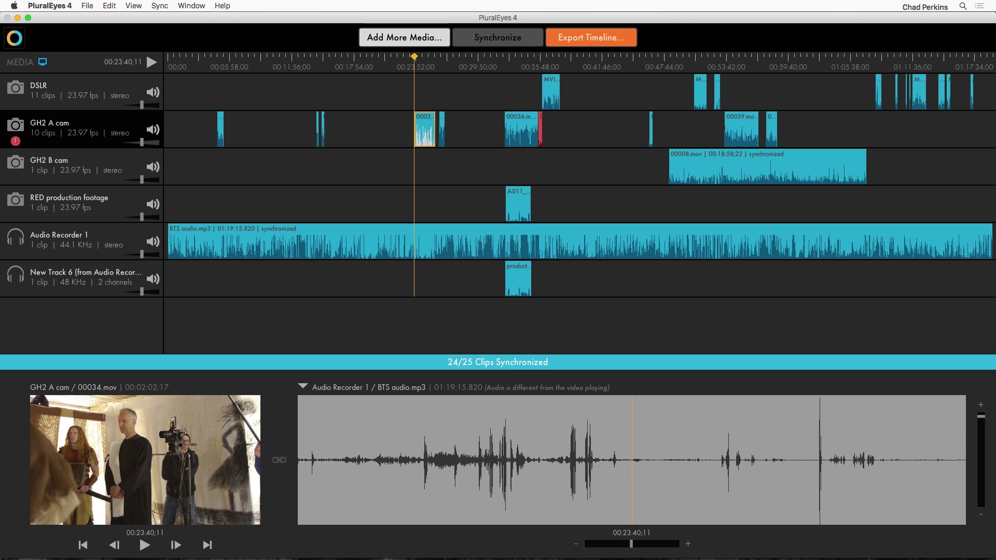
mouse_move(981, 416)
left_mouse_down()
mouse_move(981, 453)
mouse_move(981, 416)
left_mouse_up()
Mute the RED, GH2 B cam, GH2 A cam and DSLR tracks, then adjust Audio Recorder 1 volume
left_click(153, 204)
left_click(153, 166)
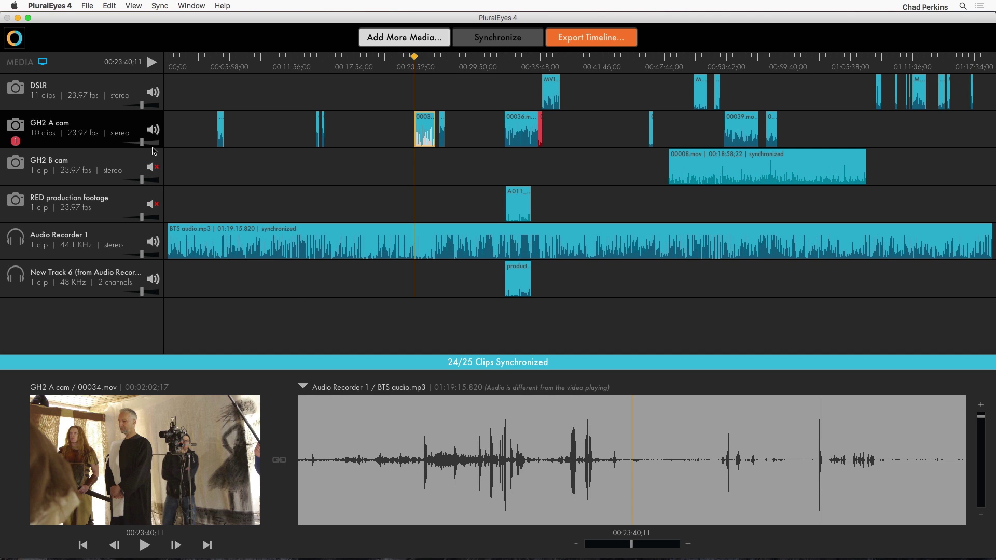
left_click(153, 129)
left_click(153, 92)
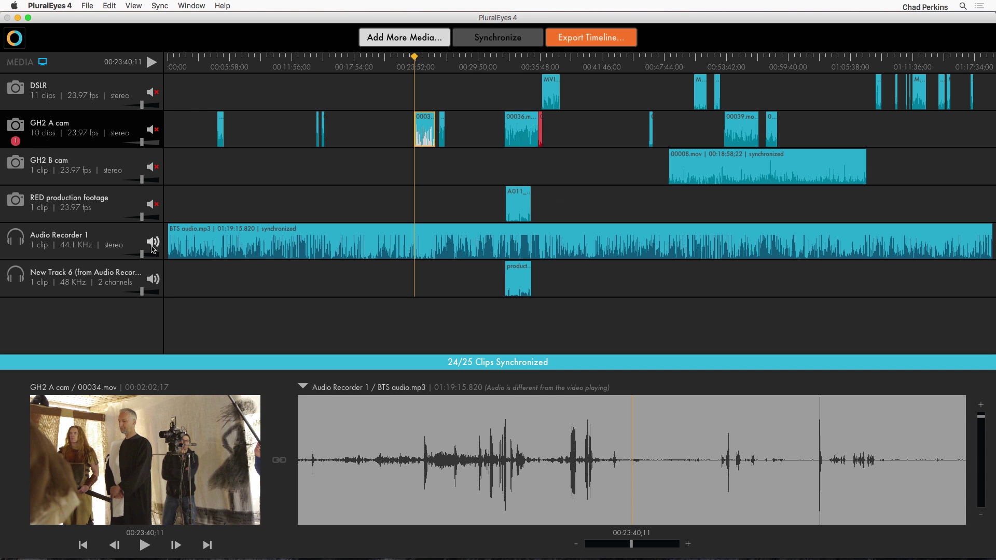
left_click_drag(141, 256, 155, 259)
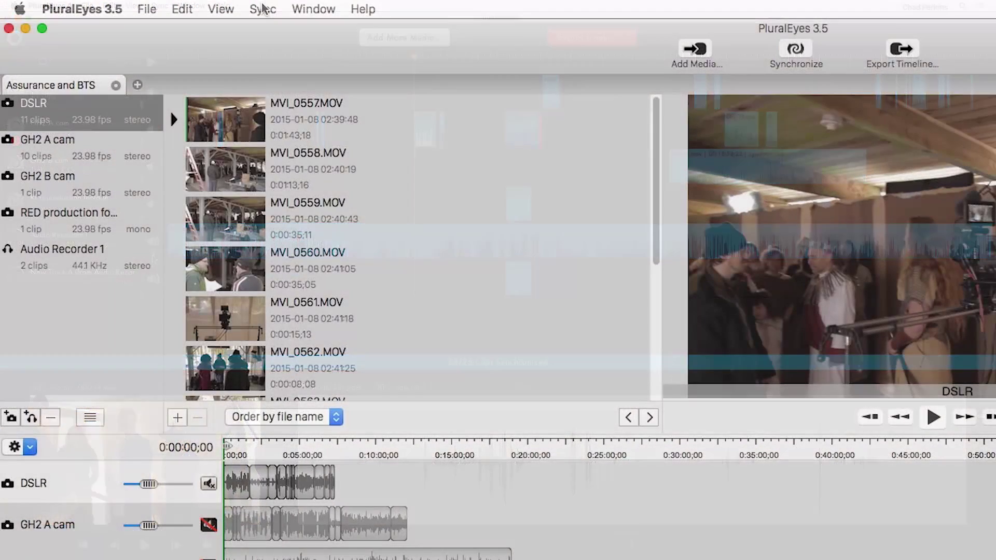
Synchronize MAH04852.MP4 with WS212651.WMA, then remove the applied audio drift correction
left_click(263, 9)
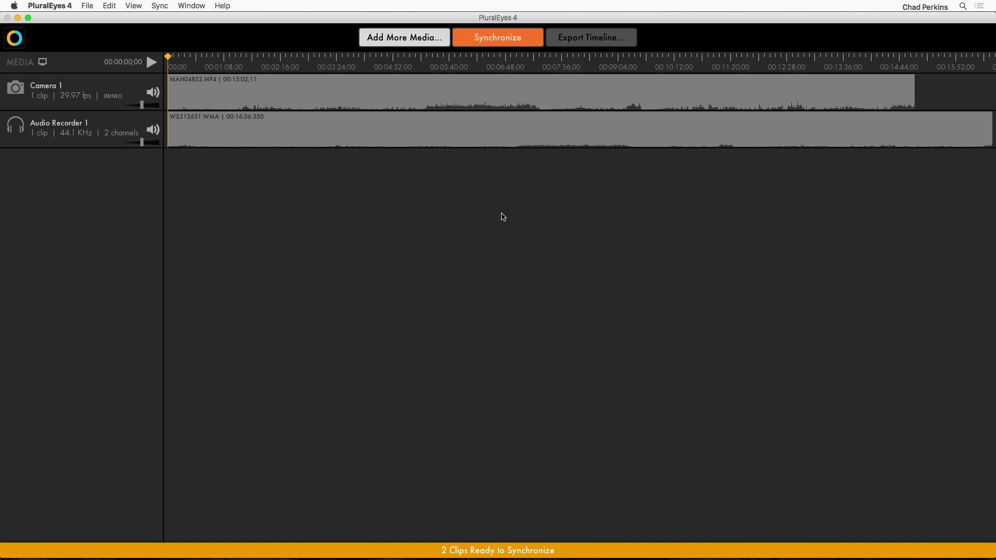
left_click(497, 39)
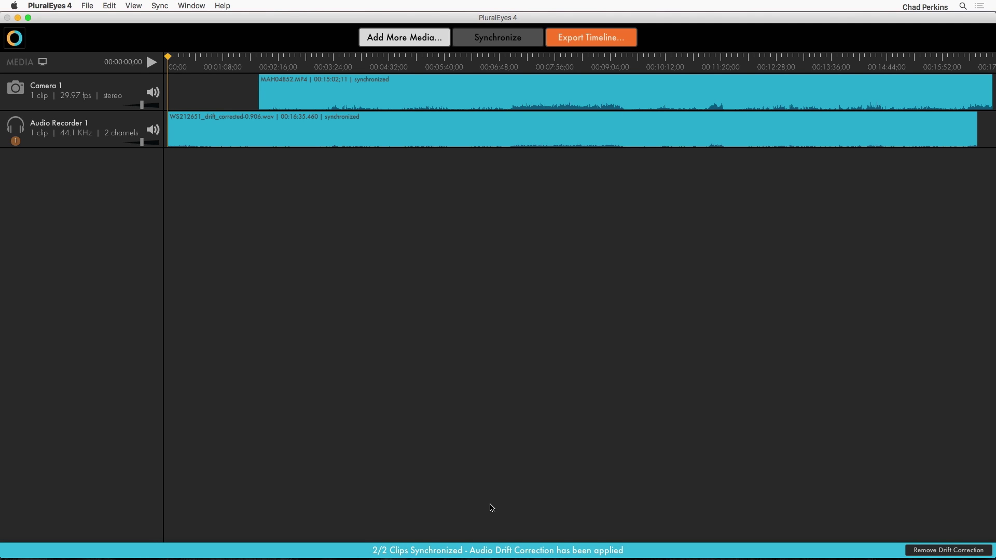
left_click(943, 550)
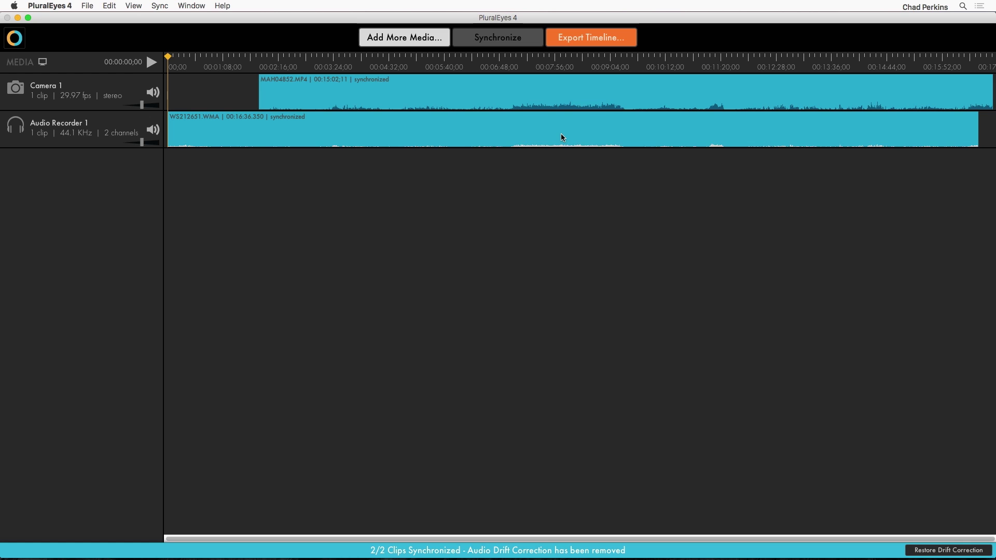
Select MAH04852.MP4, zoom in around 00:07:12, and make the Camera 1 and Audio Recorder 1 tracks taller
scroll(561, 133, "up", 5)
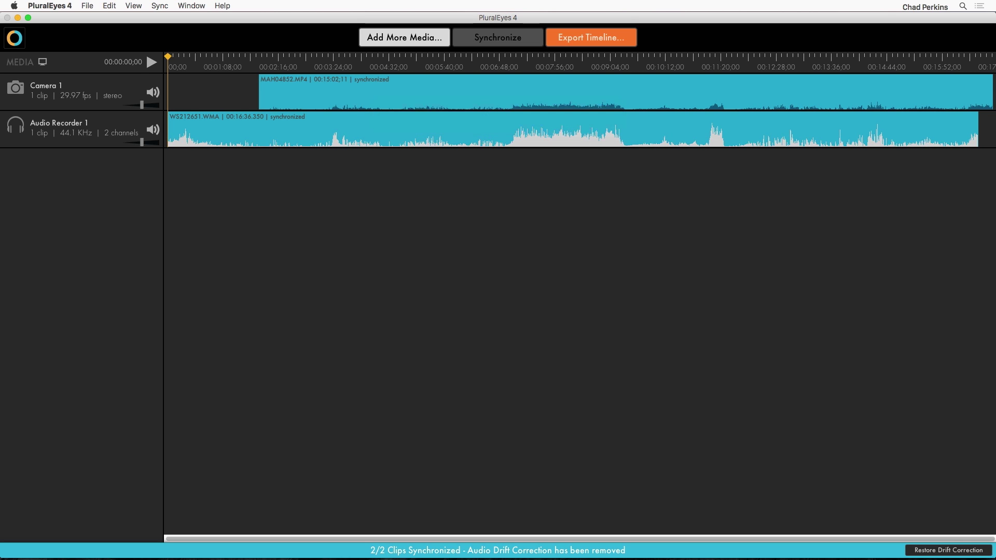
left_click(601, 106)
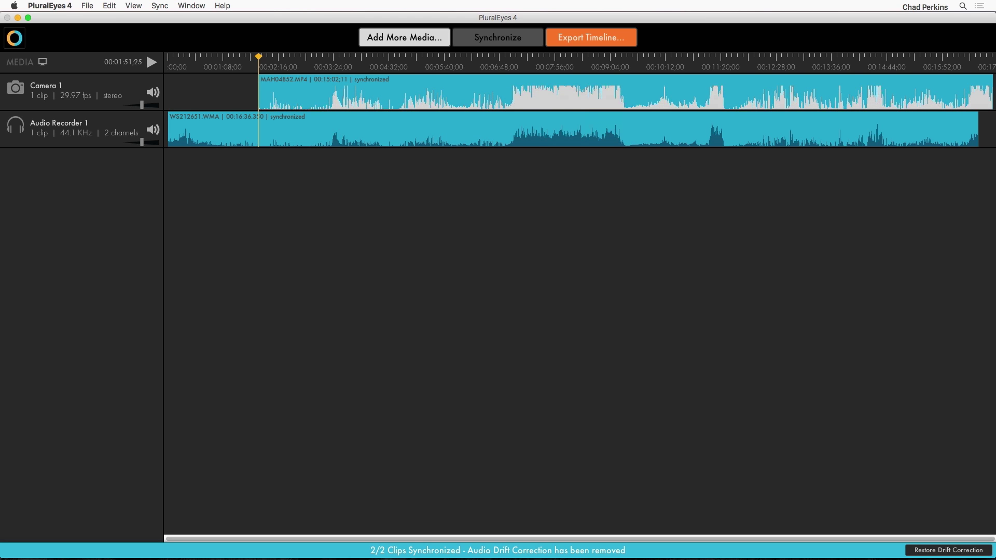
left_click(559, 56)
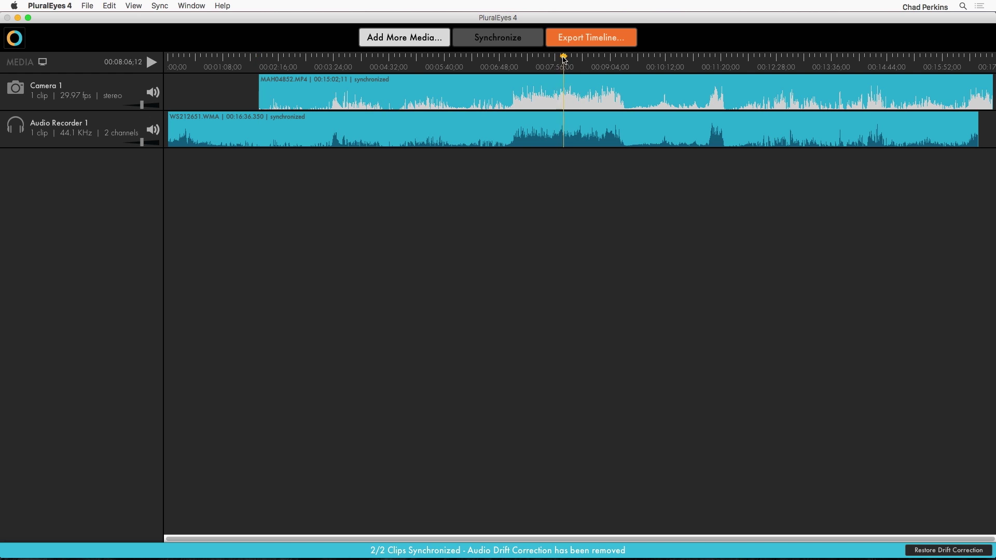
key("super+equal")
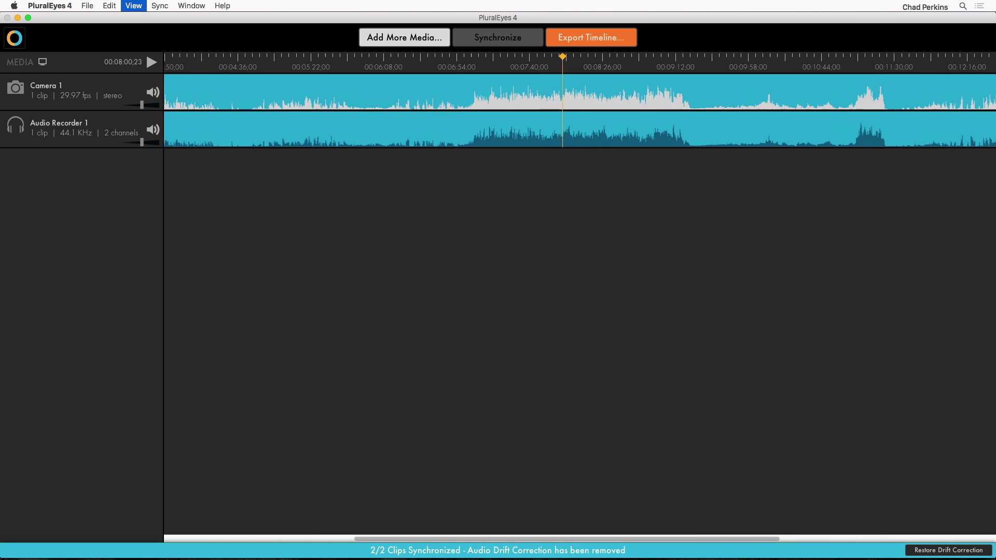
key("super+equal")
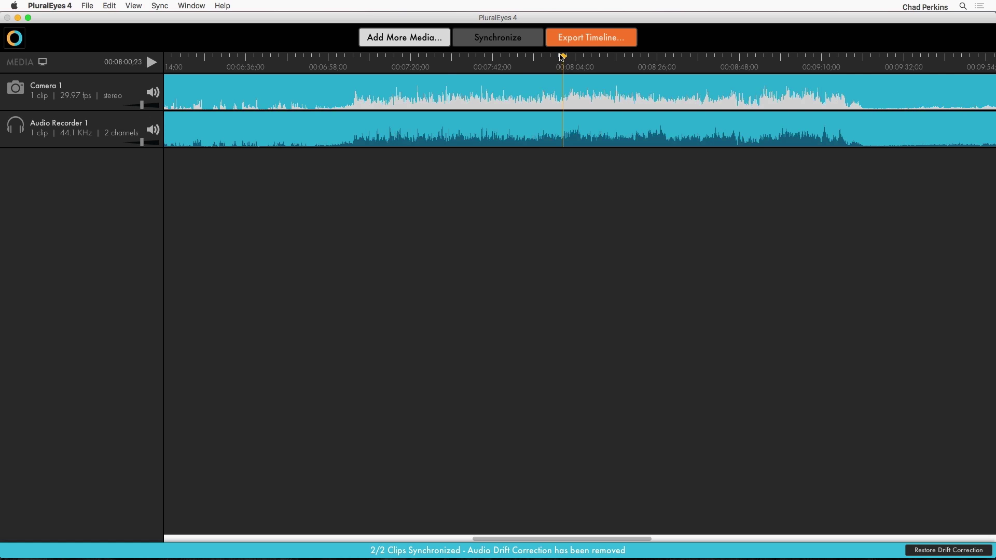
left_click_drag(562, 57, 419, 73)
left_click_drag(71, 148, 82, 249)
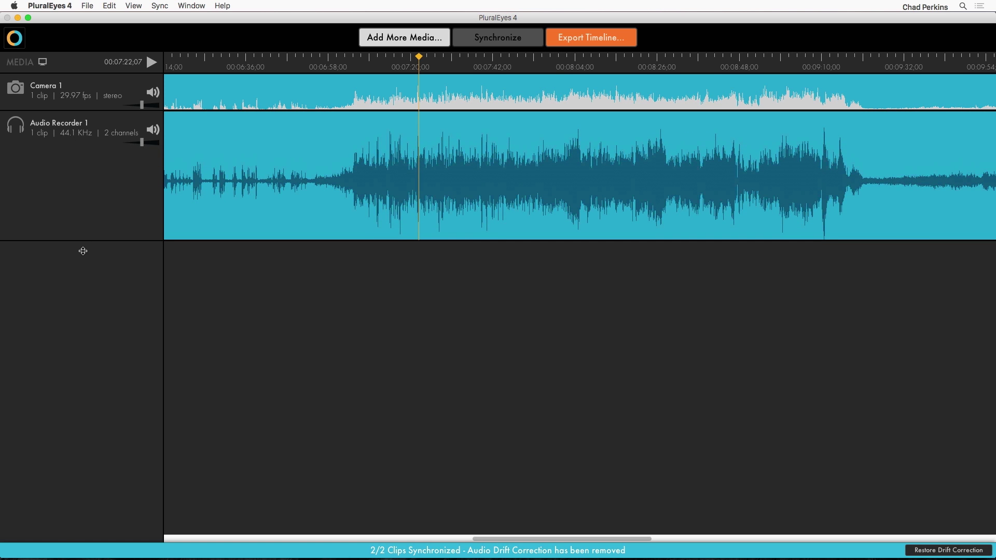
left_click_drag(81, 111, 85, 232)
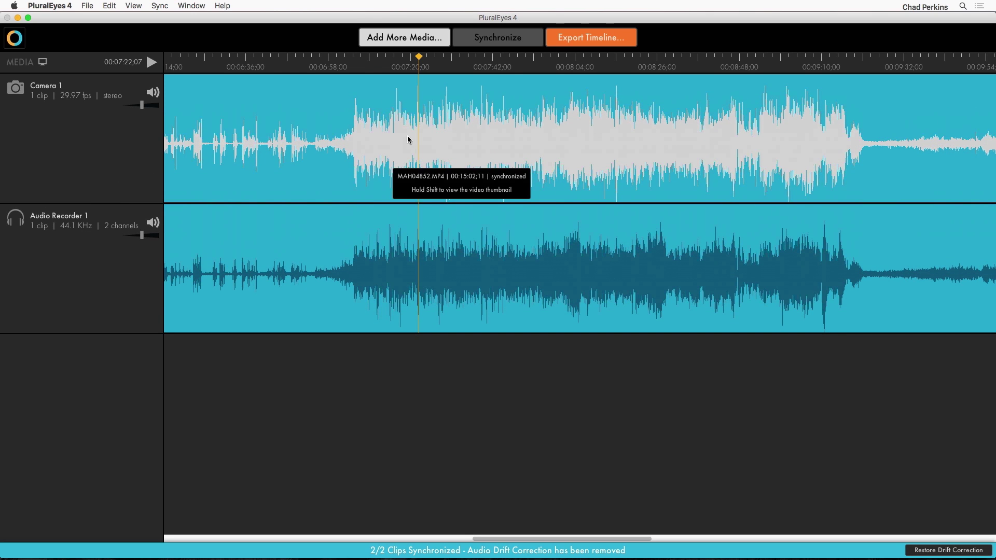
Zoom in around 00:03:18 and toggle drift correction on and off to compare waveforms
left_click(355, 61)
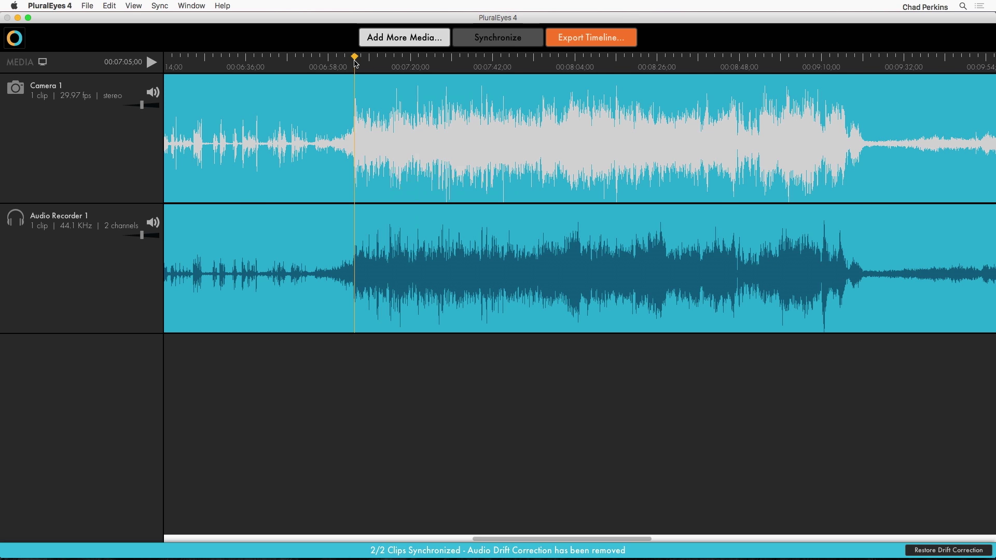
key("shift+z")
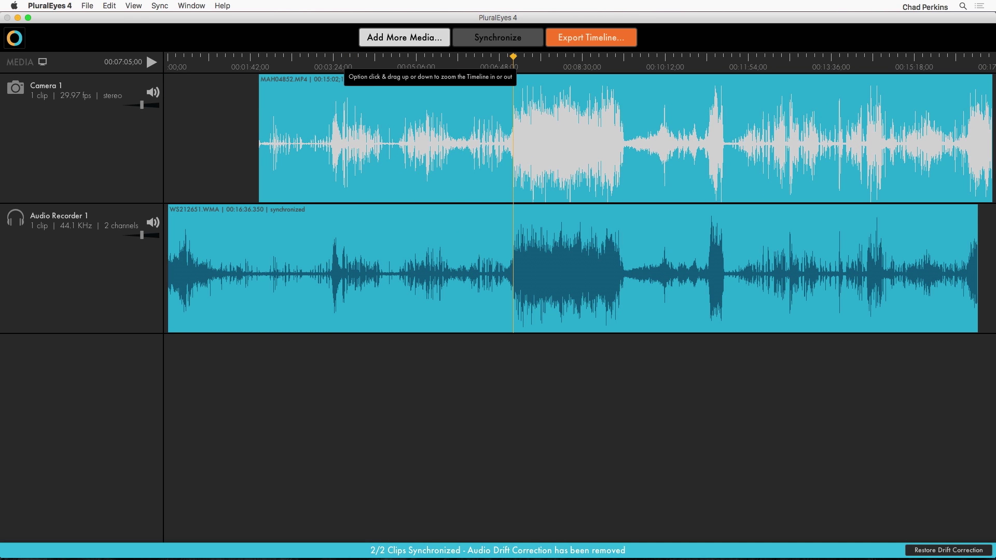
left_click(331, 58)
key("super+equal")
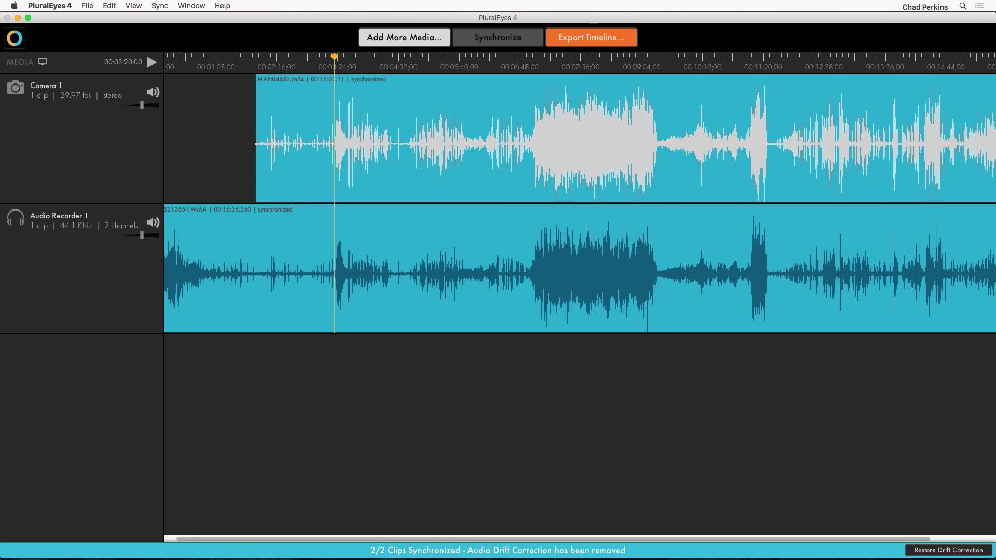
key("super+equal")
key("super+equal")
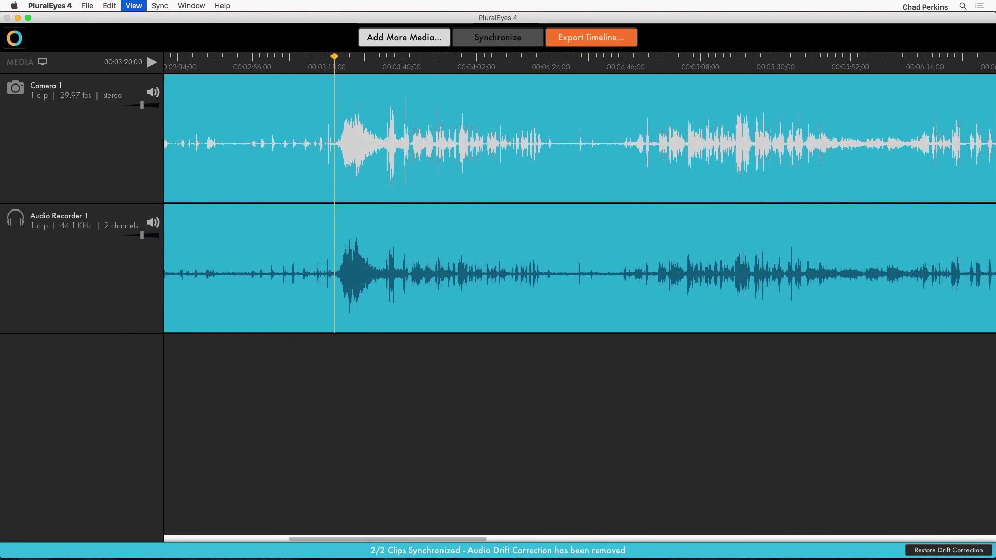
key("super+equal")
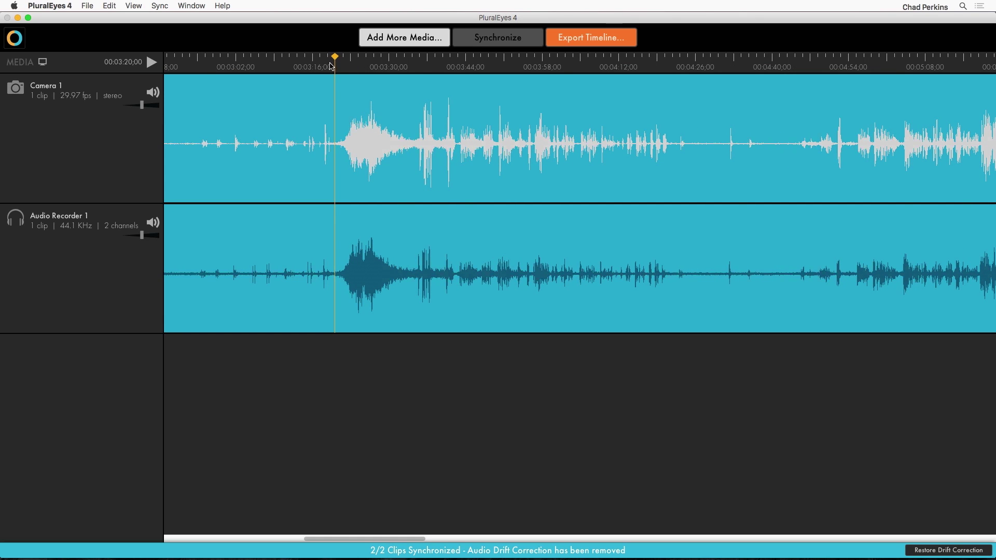
left_click(324, 58)
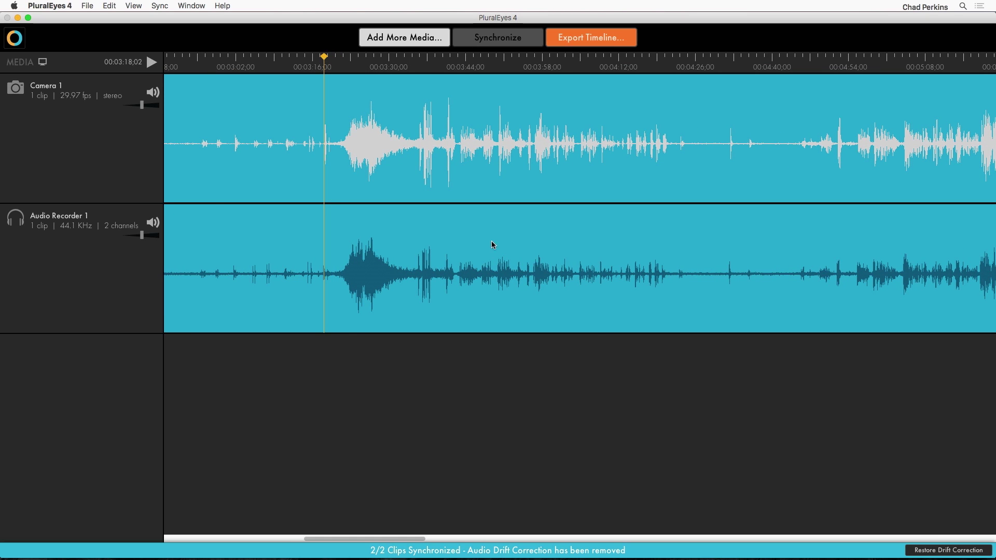
left_click(944, 553)
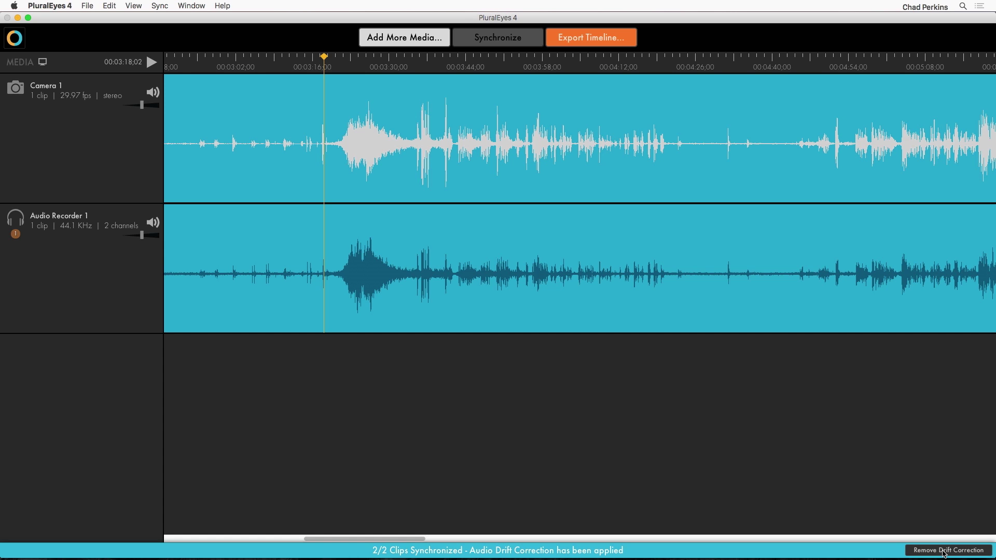
left_click(943, 553)
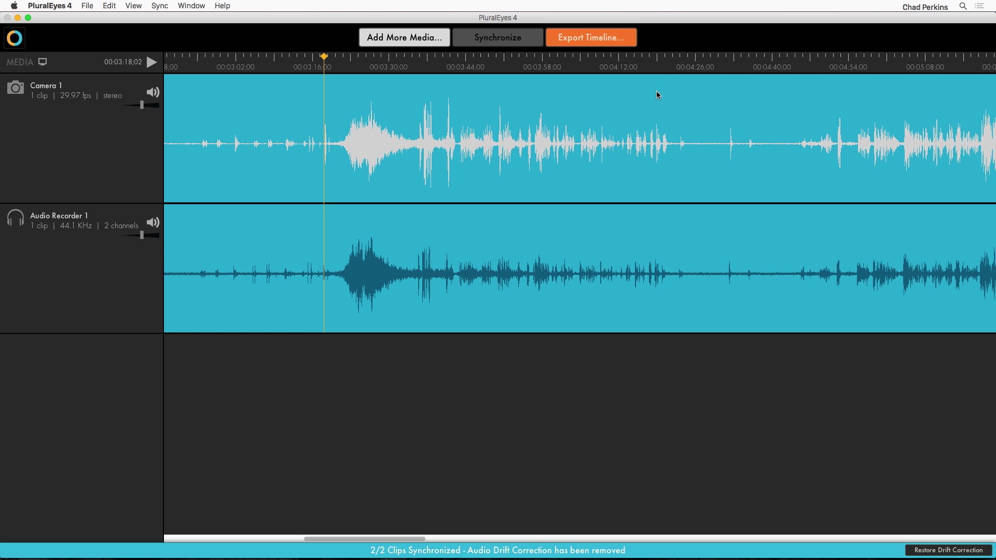
Compare waveforms again near 00:04:22, finishing with audio drift correction applied
left_click(677, 59)
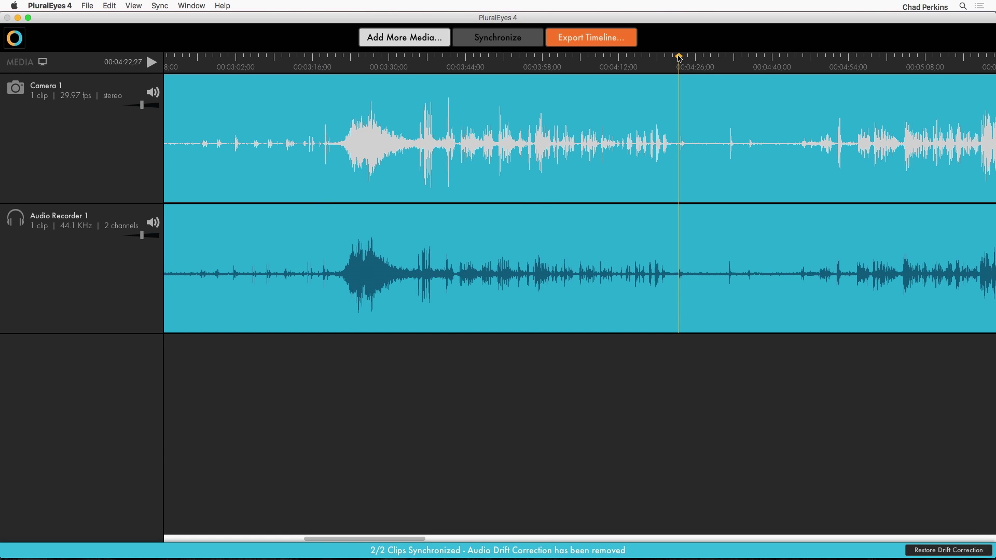
left_click_drag(679, 58, 678, 58)
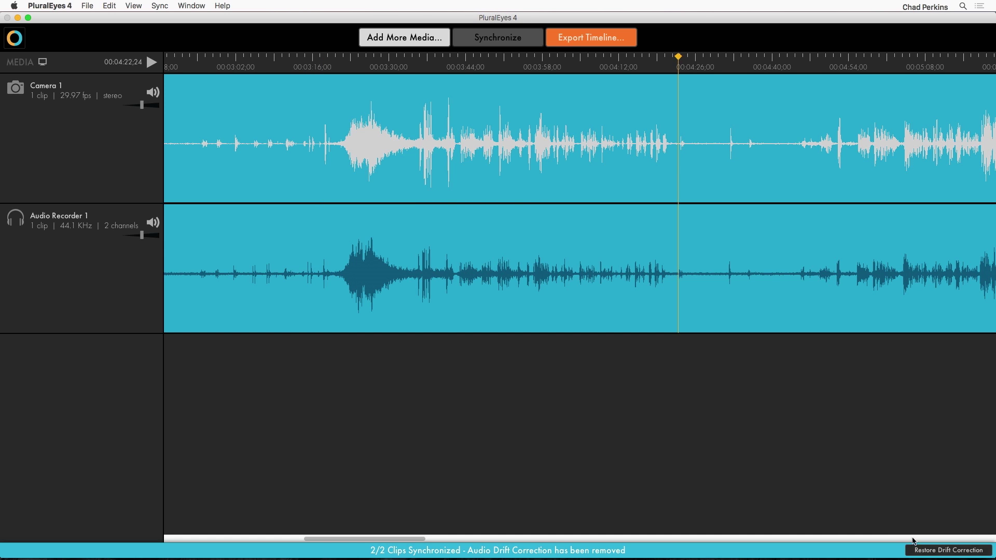
left_click(933, 551)
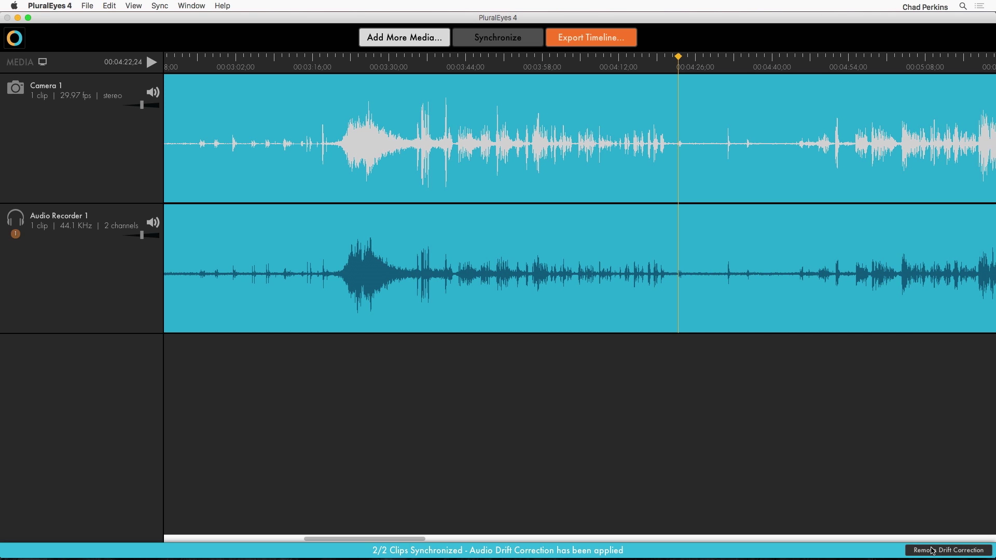
left_click(932, 551)
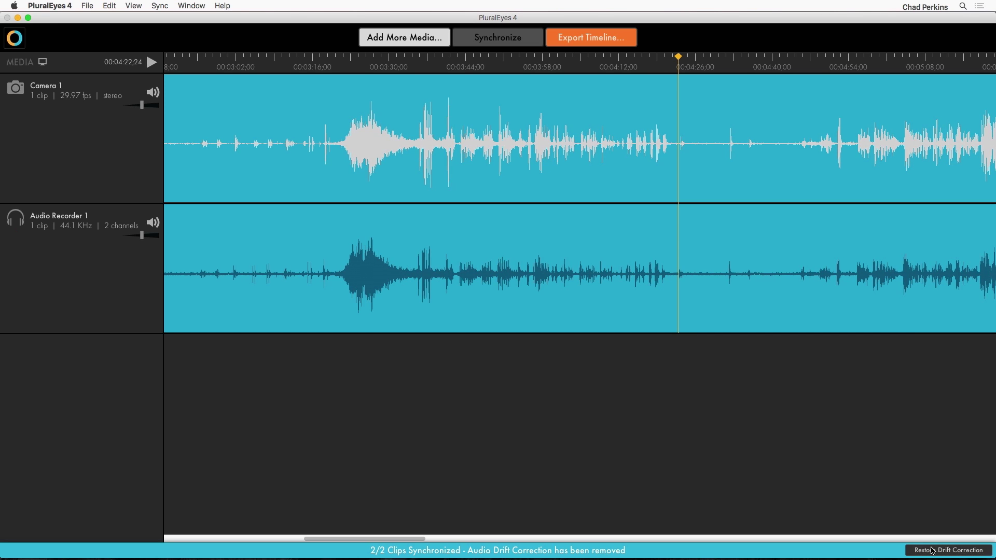
left_click(932, 551)
left_click(932, 551)
left_click(933, 551)
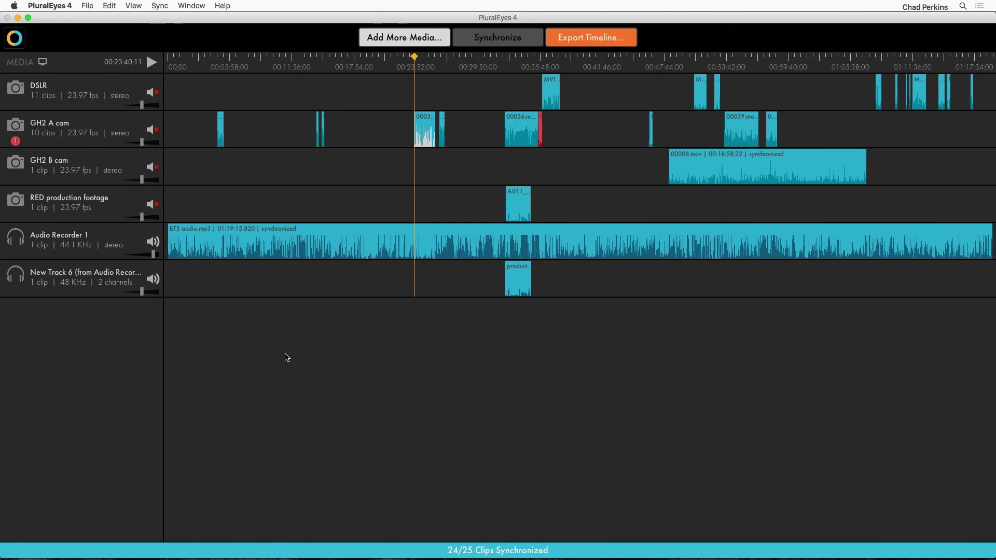
In Export Timeline, try Premiere Pro and Final Cut Pro X, settle on Video Files, then list offloaded events
left_click(583, 38)
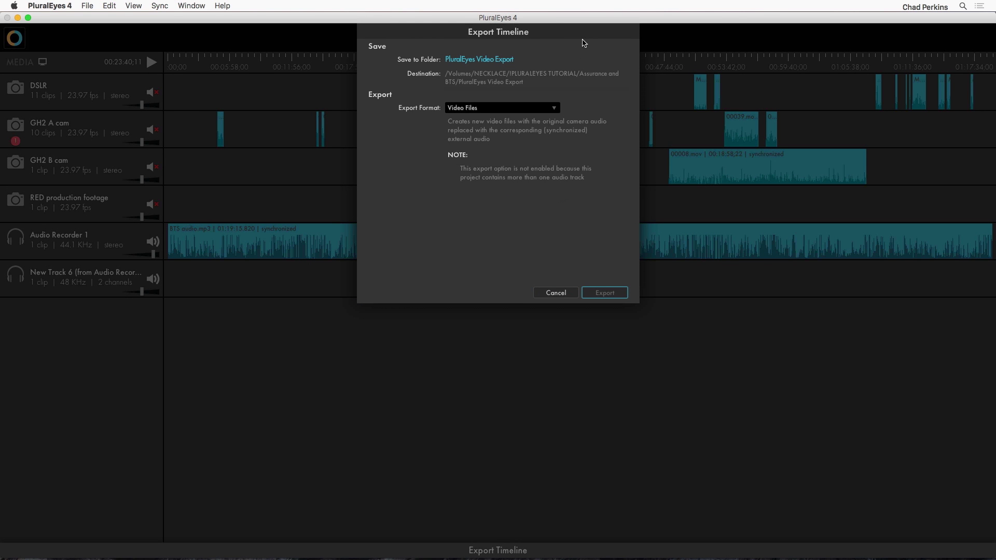
left_click(554, 108)
left_click(519, 82)
left_click(526, 106)
left_click(526, 117)
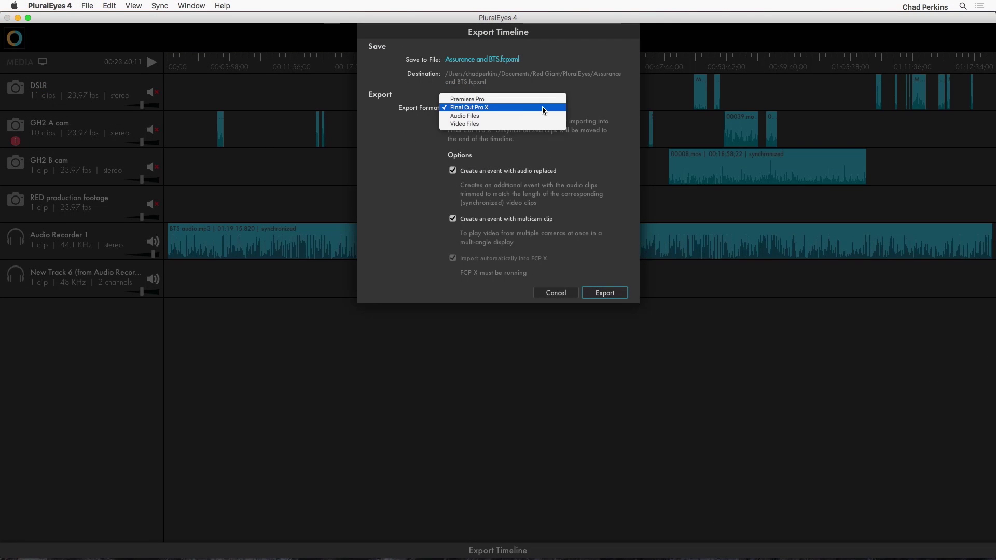
left_click(543, 125)
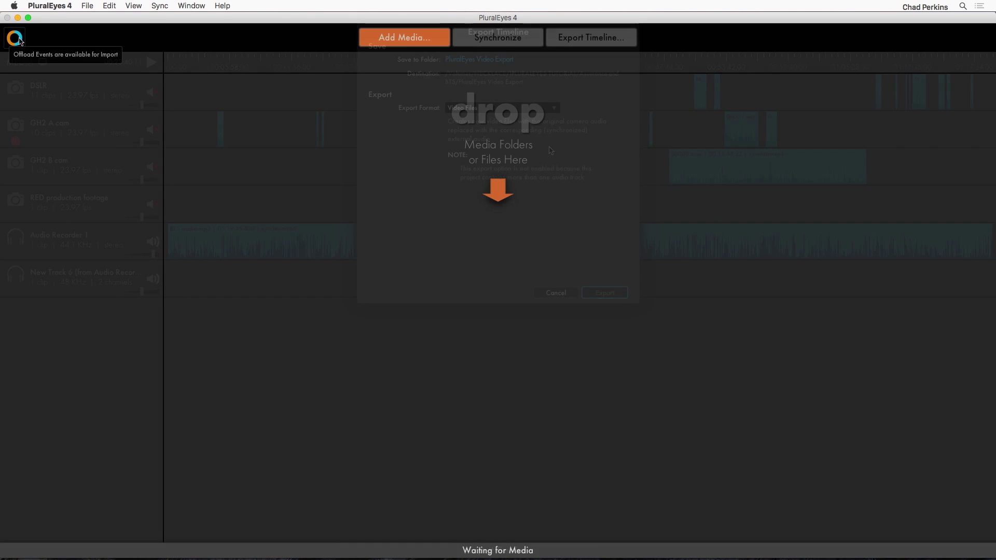
left_click(19, 40)
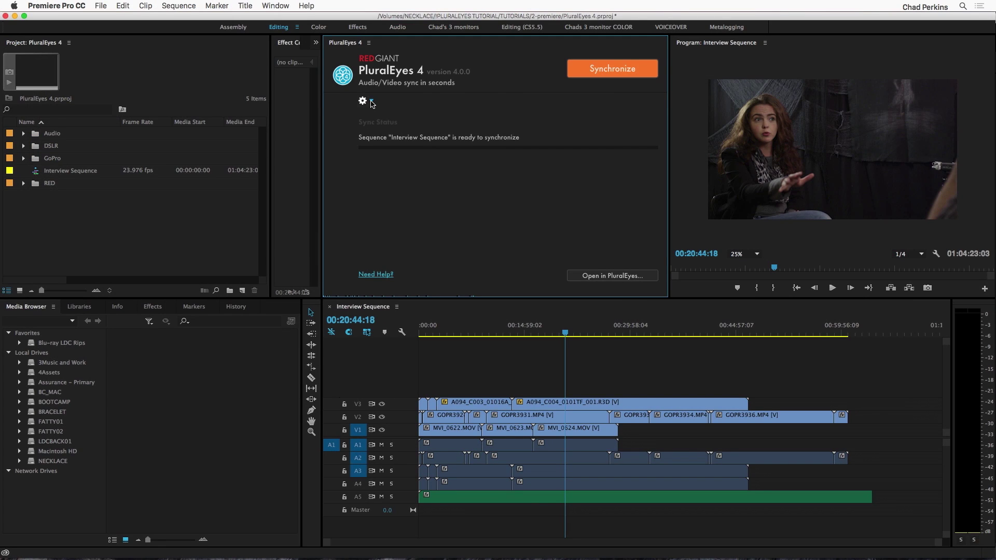
left_click(372, 102)
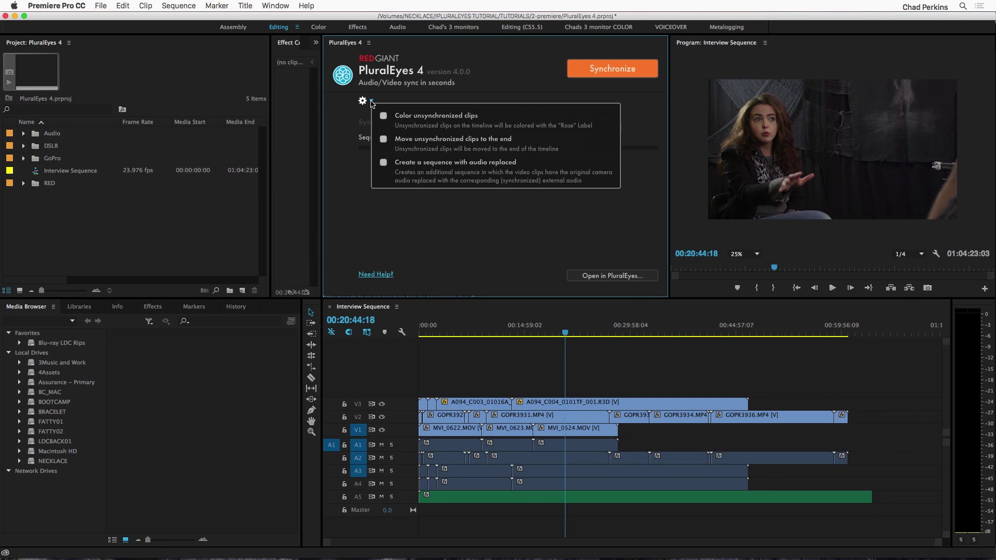